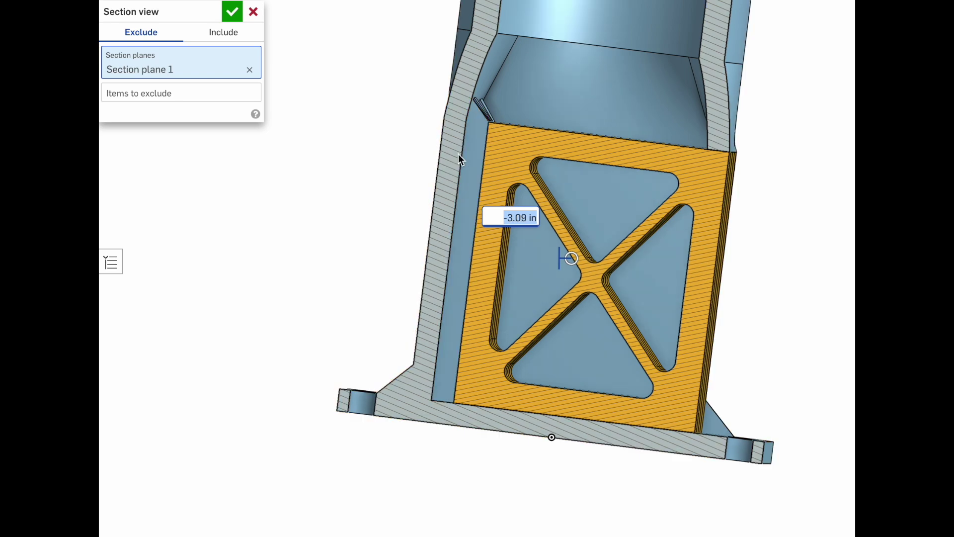
- Examine the sectioned housing base, the orange slotted plates stacked inside it and the angled fins above them
key("shift+7")
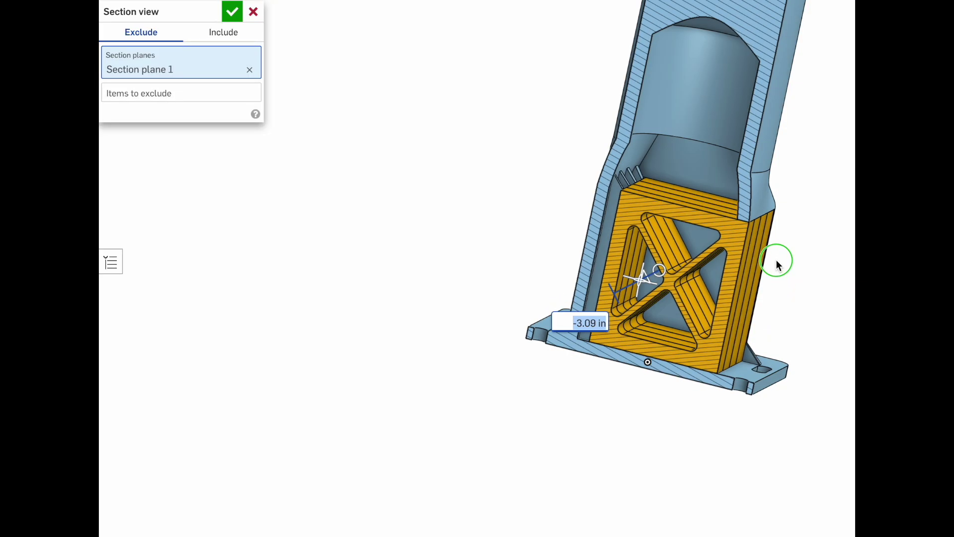
scroll(717, 202, "up", 5)
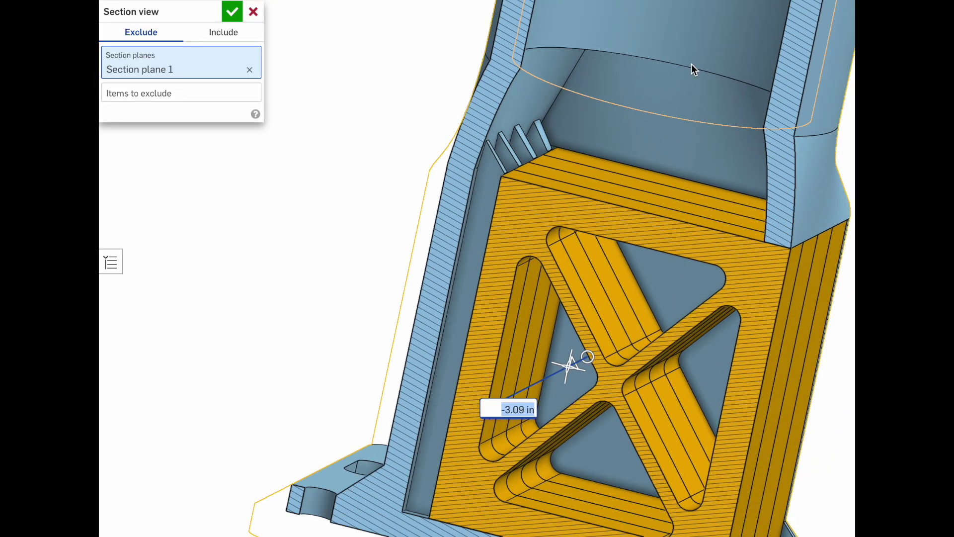
scroll(691, 64, "down", 4)
left_click_drag(690, 63, 643, 249)
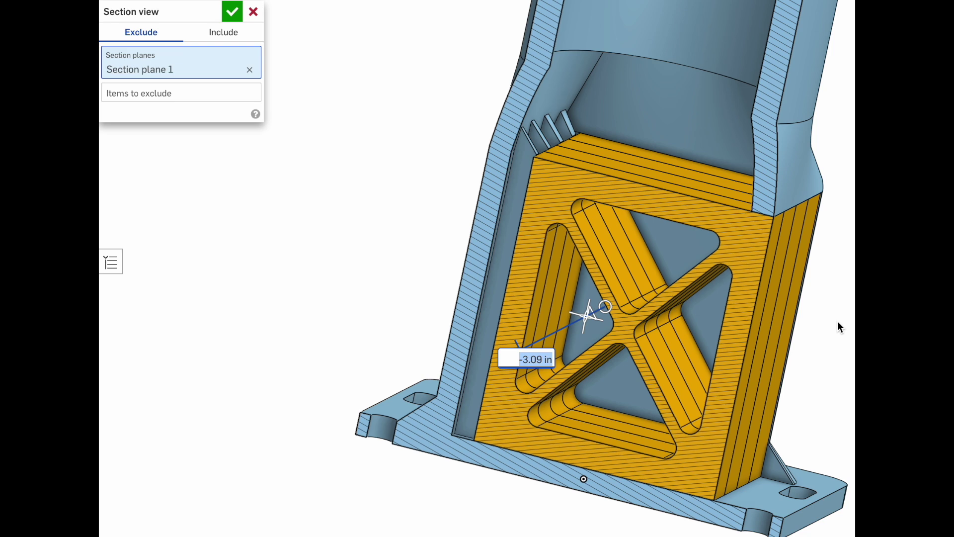
scroll(745, 202, "down", 5)
left_click_drag(750, 100, 749, 76)
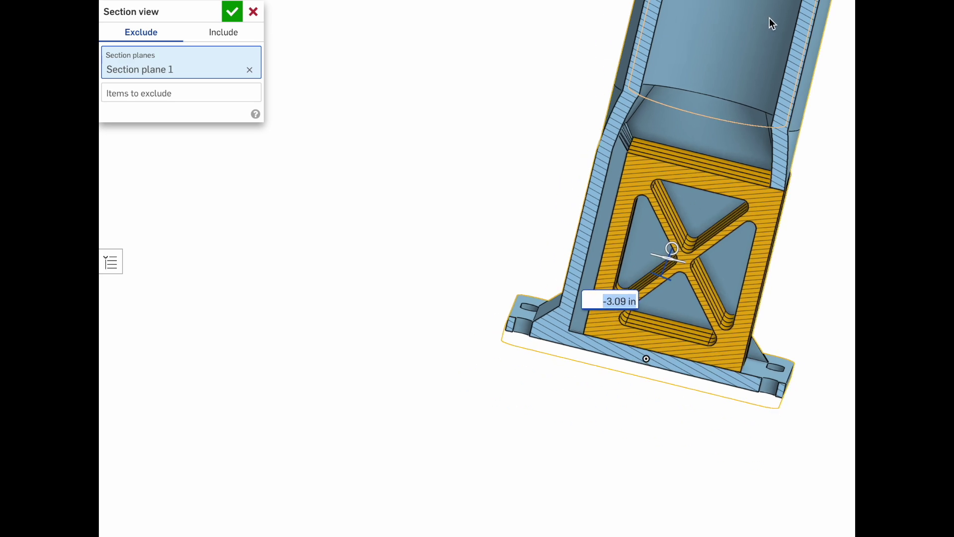
- Examine the sectioned blue cap, its stepped recess and the neck bore below it at the -3.75 in section offset
scroll(625, 159, "up", 5)
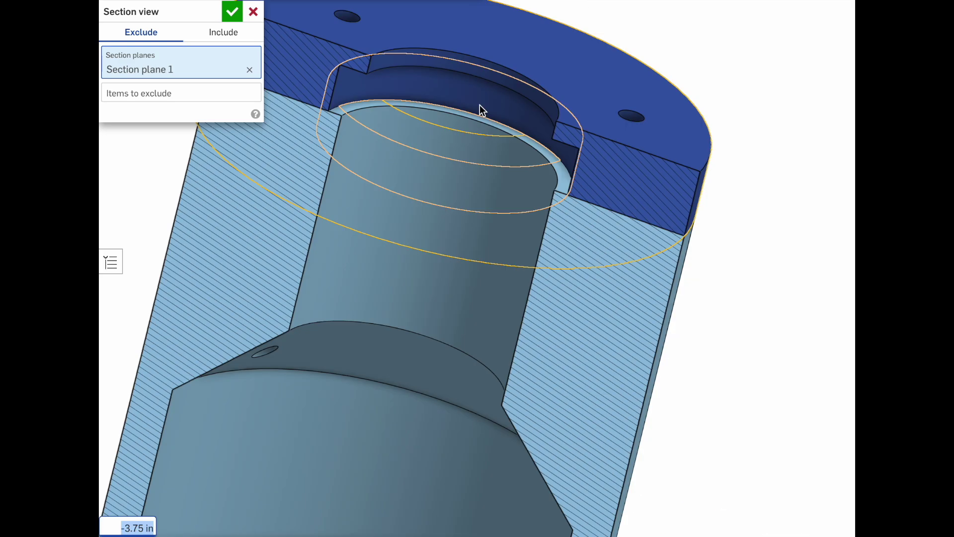
left_click_drag(476, 105, 470, 107)
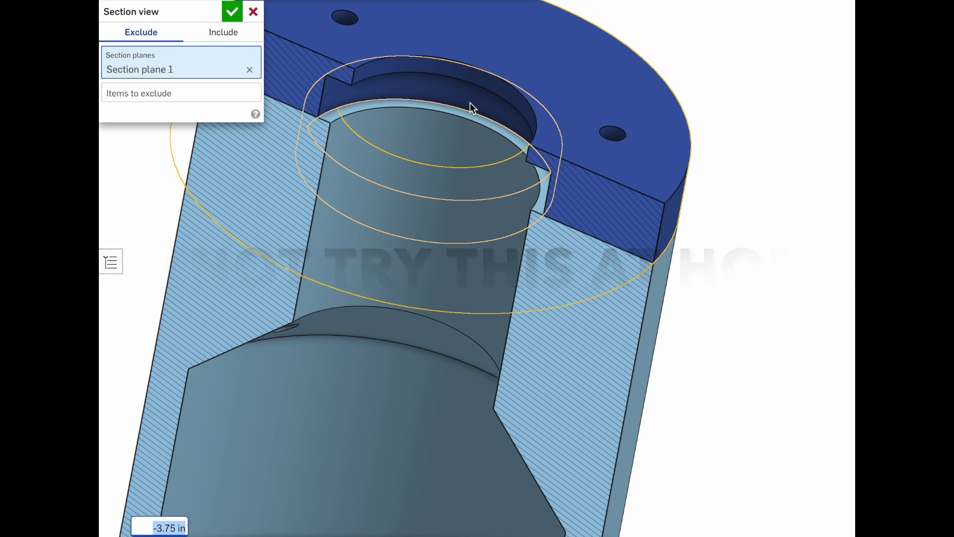
key("Left")
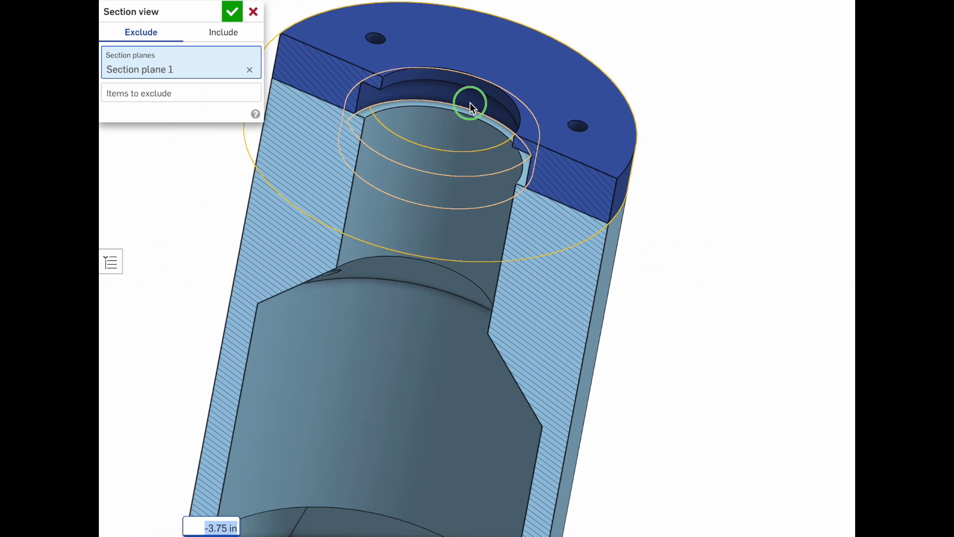
key("Up")
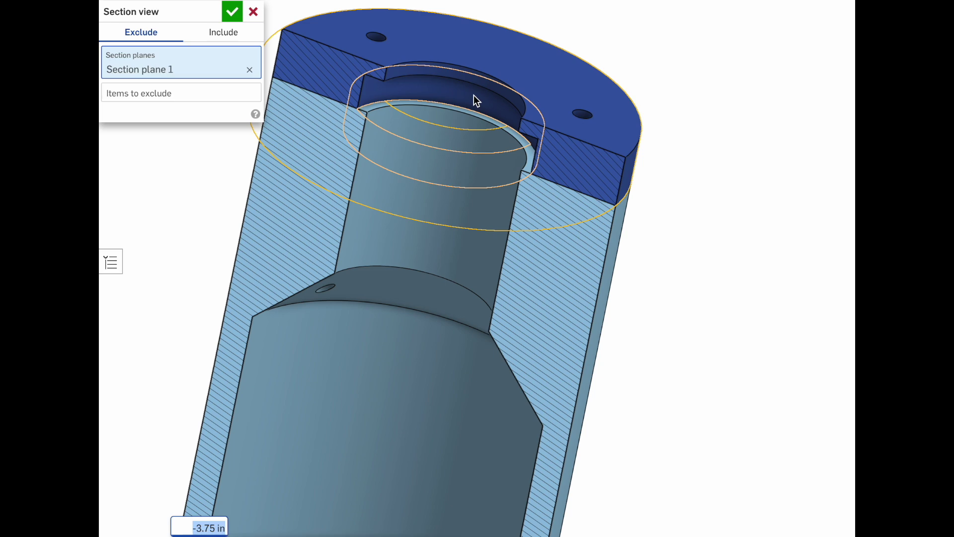
scroll(473, 94, "down", 5)
scroll(421, 314, "up", 4)
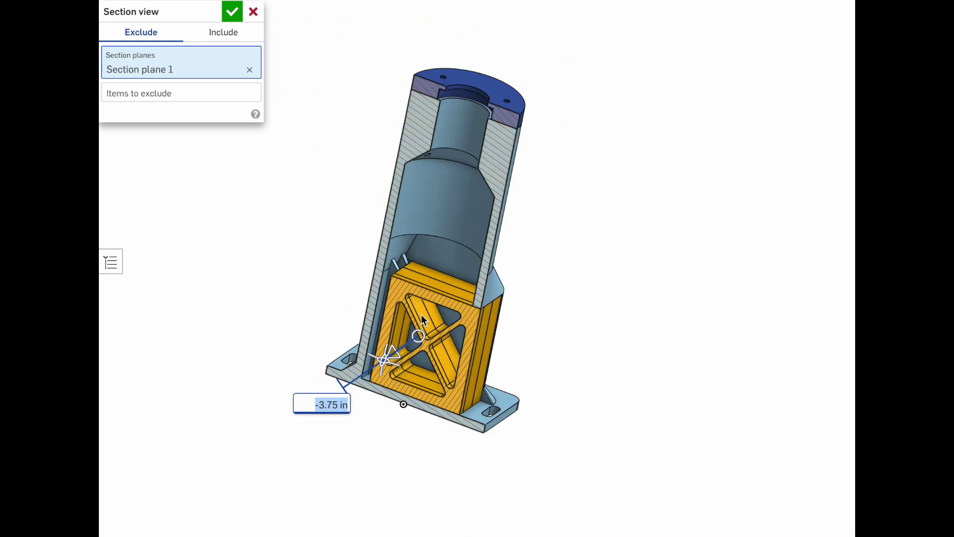
- Move the section plane to an offset of -3.26 in, cutting through the orange plates in the housing base
scroll(436, 300, "down", 3)
left_click_drag(370, 385, 362, 376)
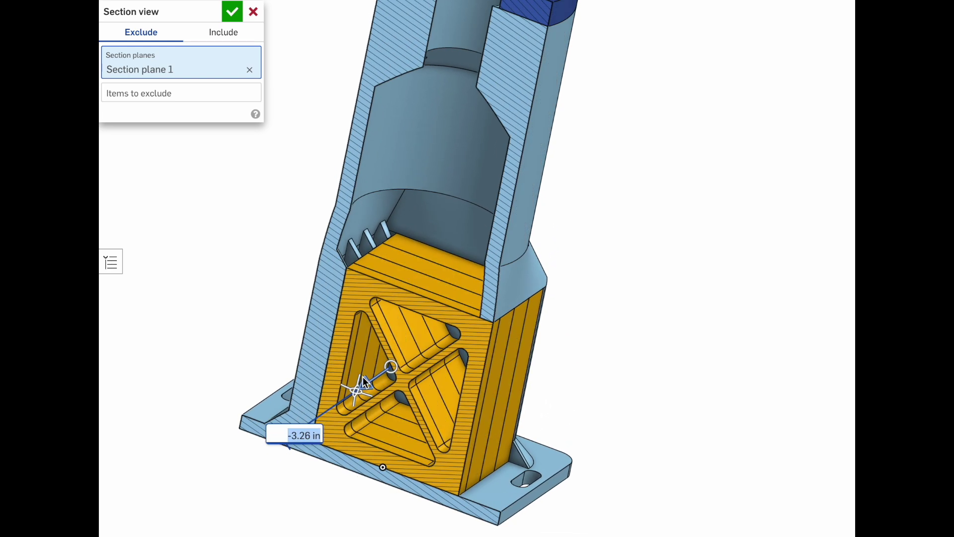
scroll(362, 376, "down", 1)
- Examine the inner cavity, the tapered shoulder and the blue cap's overhanging lip where it meets the housing neck
scroll(422, 174, "up", 6)
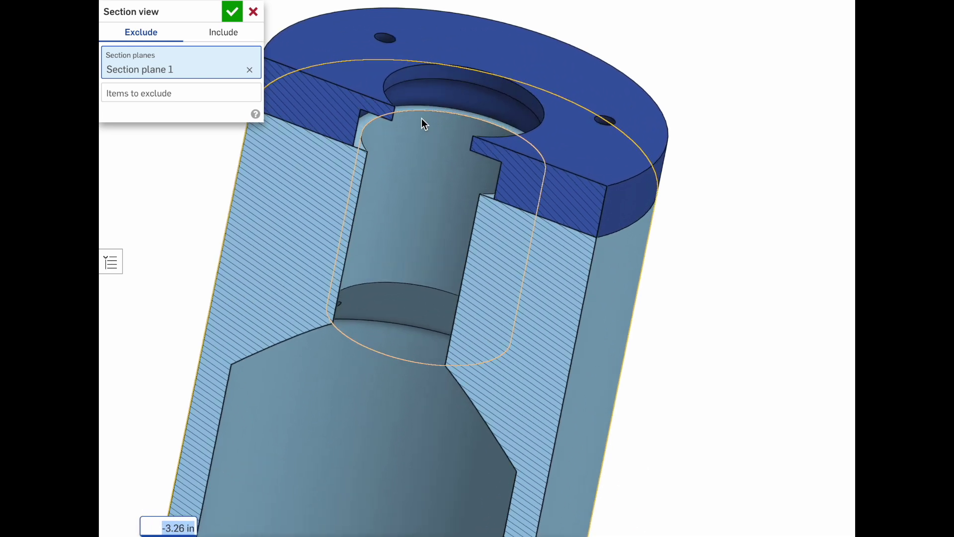
scroll(462, 96, "down", 7)
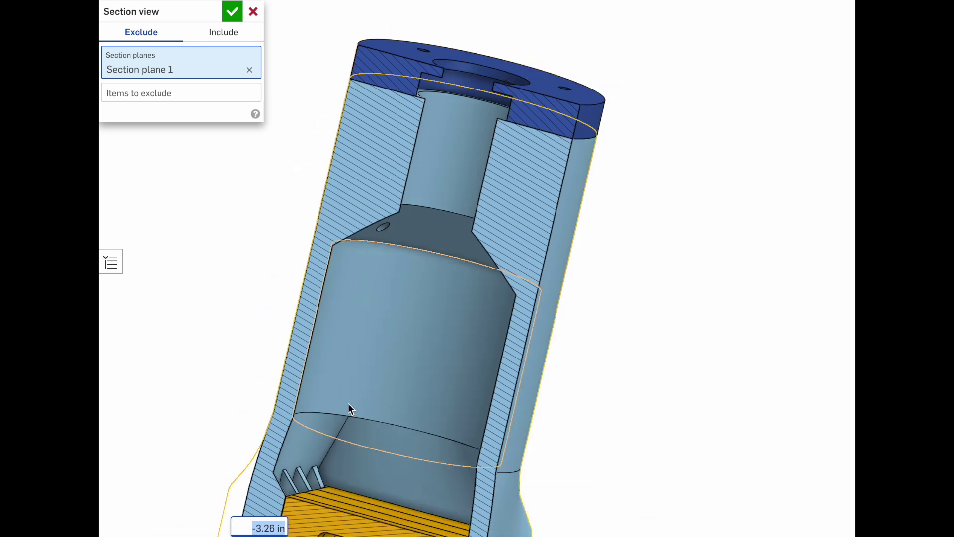
scroll(338, 457, "down", 2)
scroll(356, 455, "up", 3)
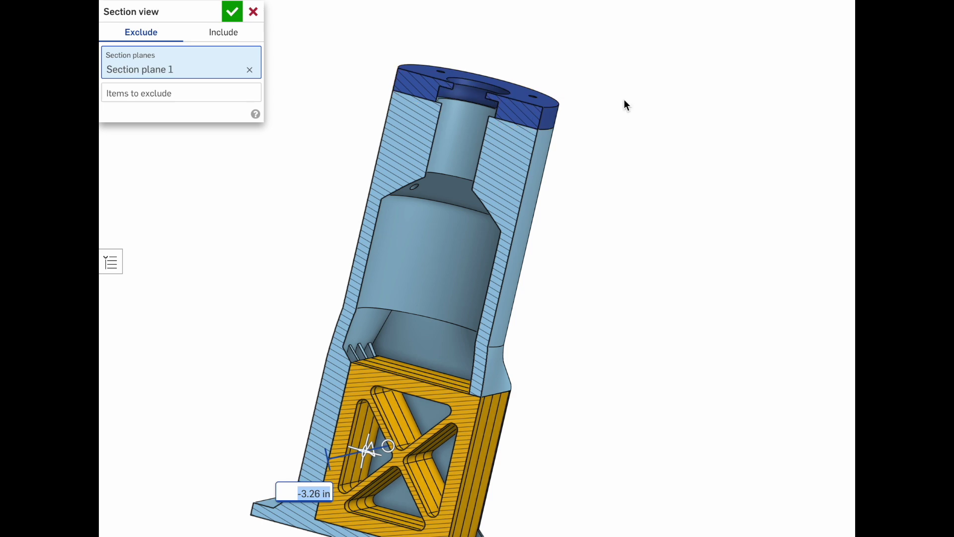
scroll(577, 90, "up", 3)
scroll(424, 93, "down", 3)
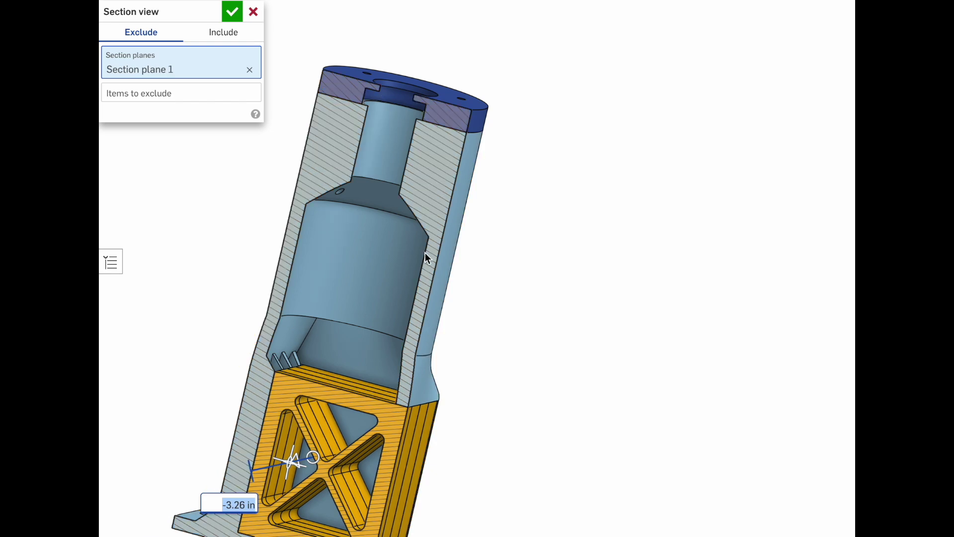
scroll(414, 108, "up", 1)
scroll(414, 107, "up", 5)
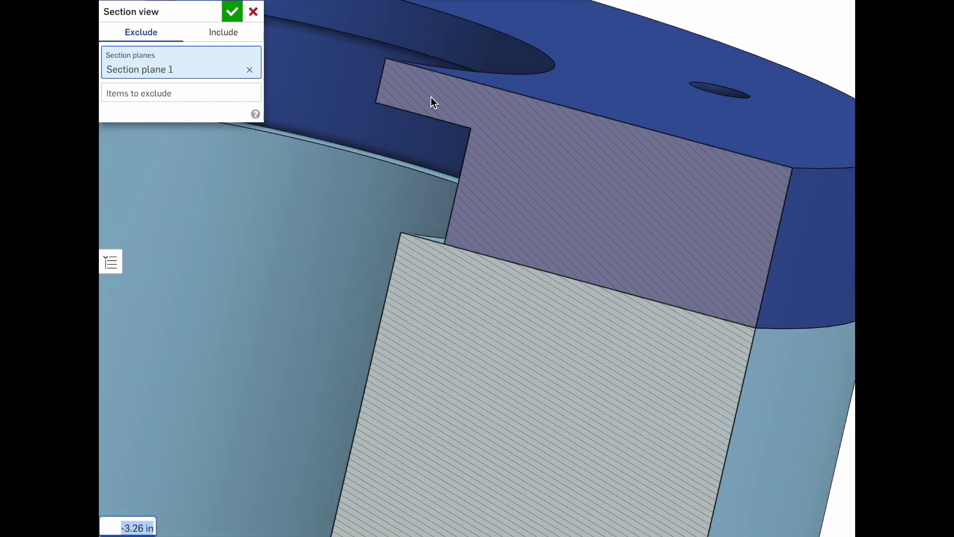
scroll(434, 97, "down", 5)
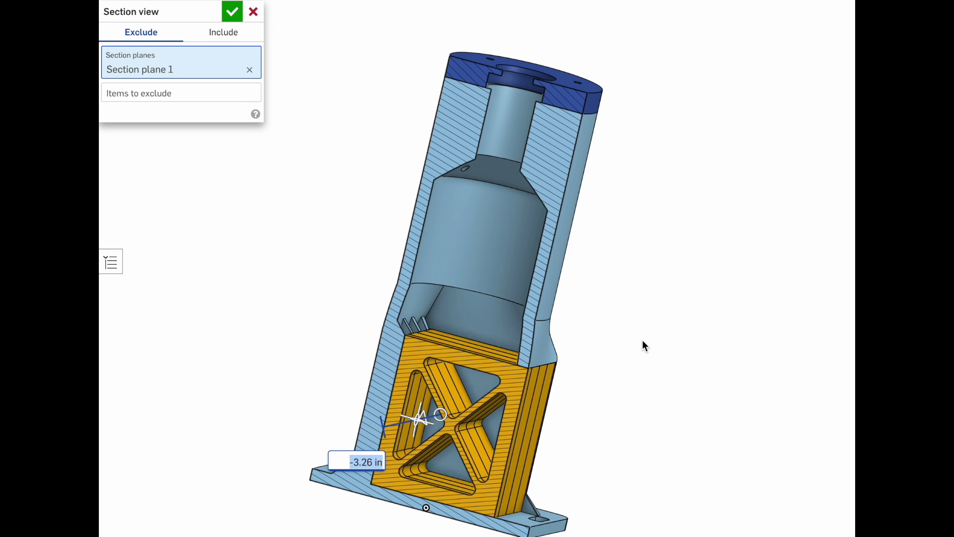
- Inspect the housing's exterior and slotted mounting flange, and move the section plane to 0.64 in to show the complete assembly
left_click_drag(642, 340, 765, 104)
scroll(559, 430, "up", 3)
scroll(680, 191, "up", 3)
left_click_drag(680, 186, 708, 168)
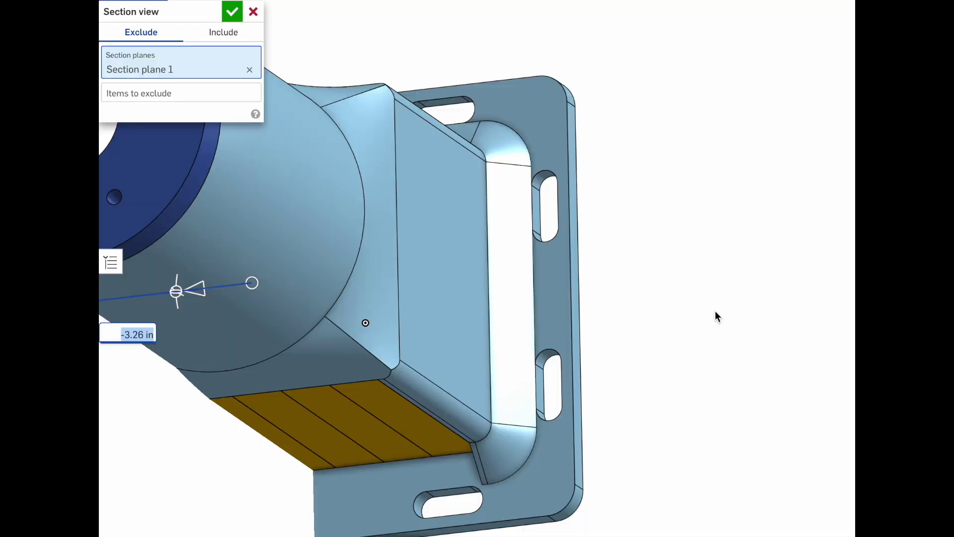
left_click_drag(715, 311, 689, 294)
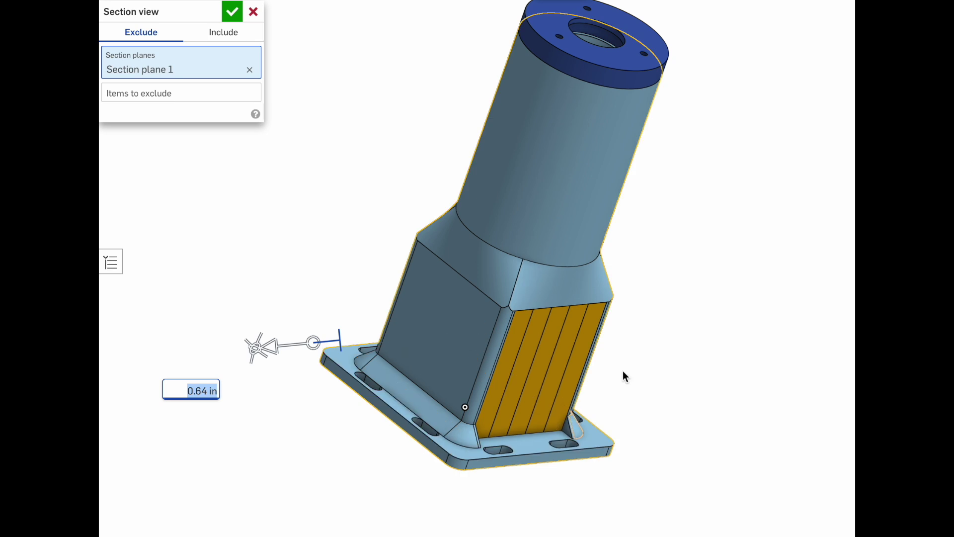
left_click_drag(623, 376, 666, 314)
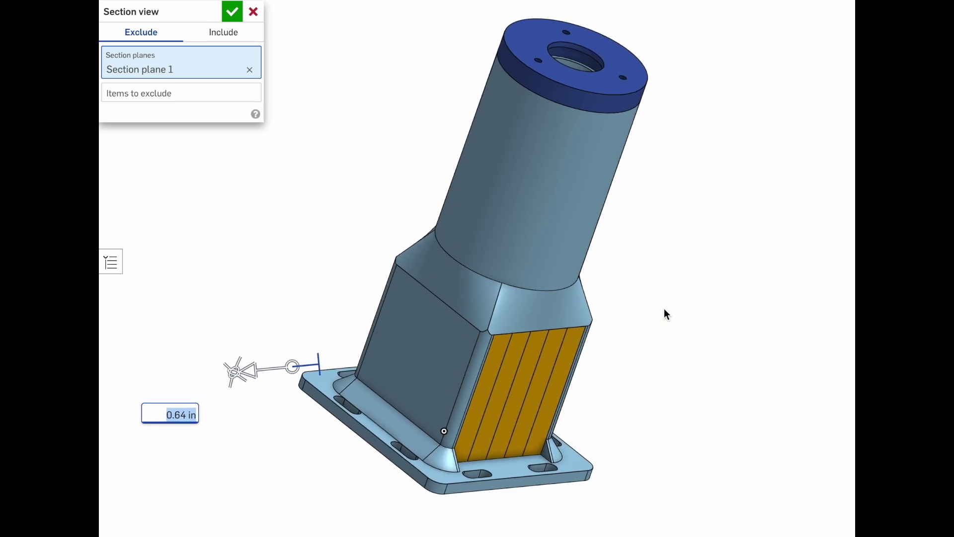